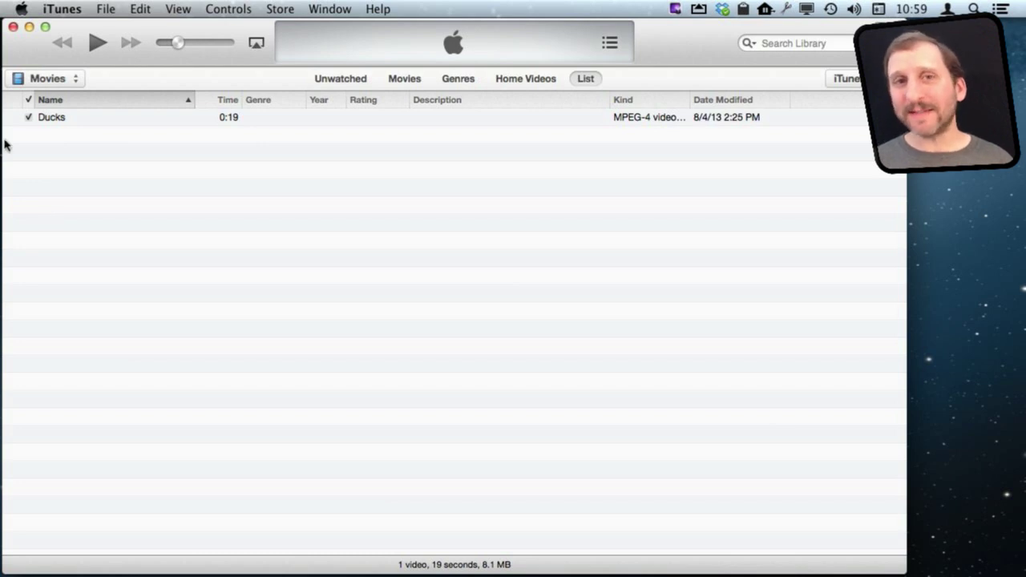
Step: Open iTunes Preferences on the Devices tab and select the Old 3G backup
left_click(62, 9)
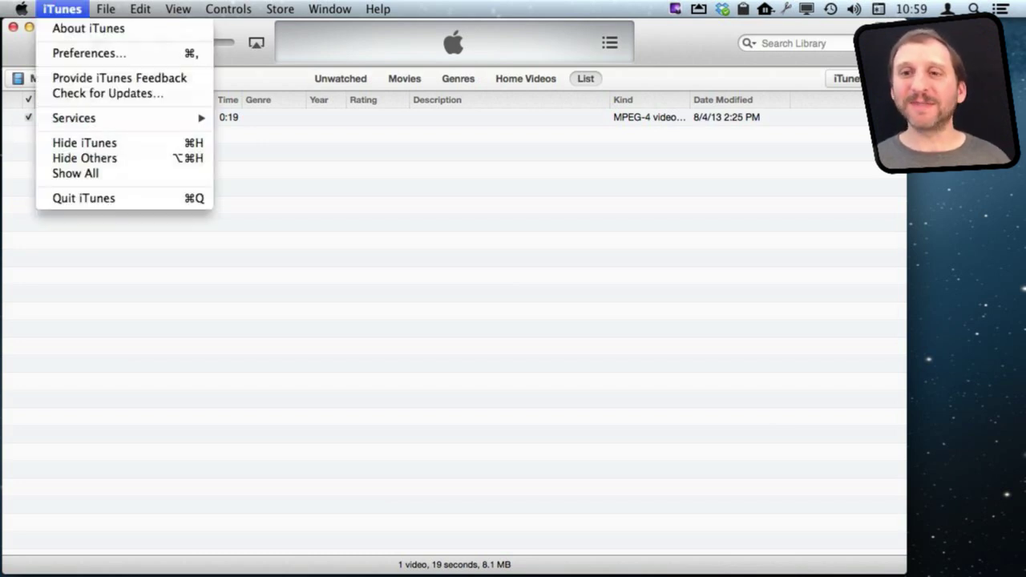
left_click(76, 53)
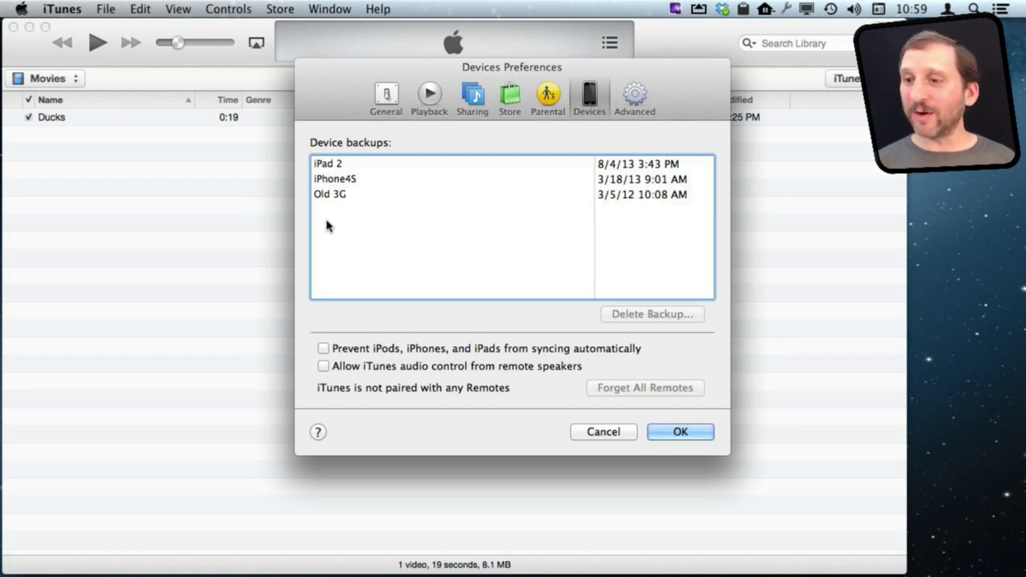
left_click(328, 198)
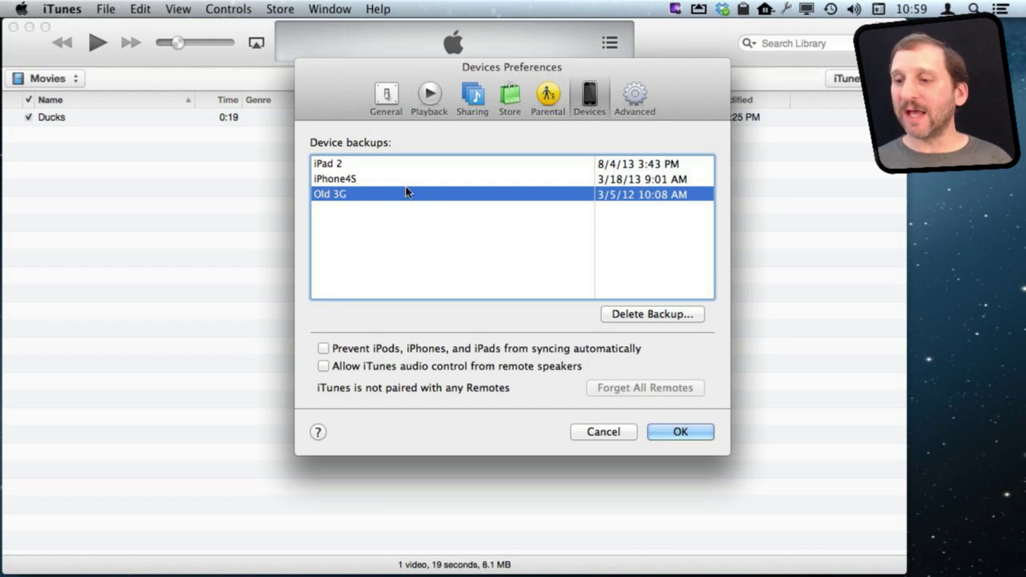
left_click(659, 315)
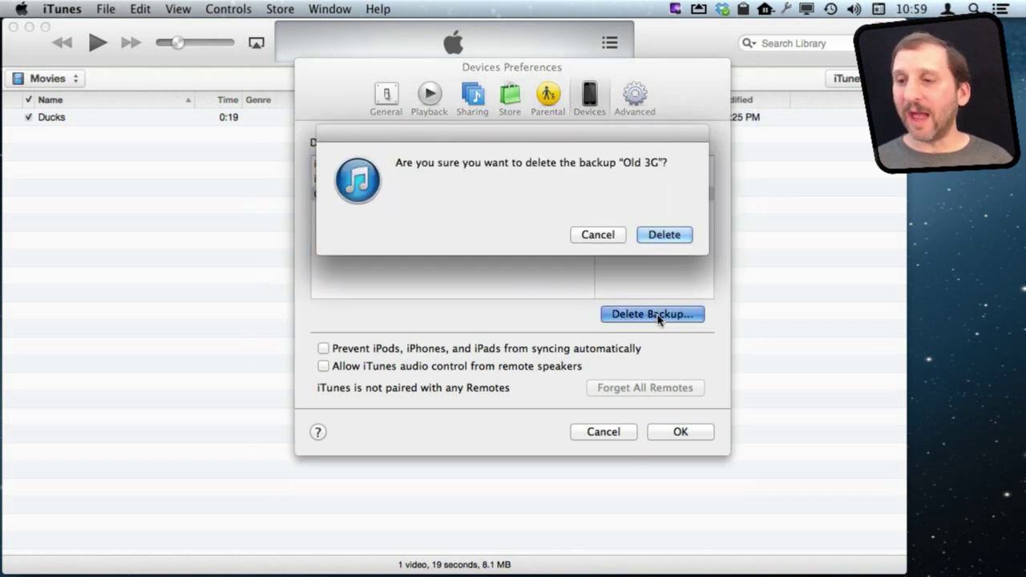
left_click(593, 235)
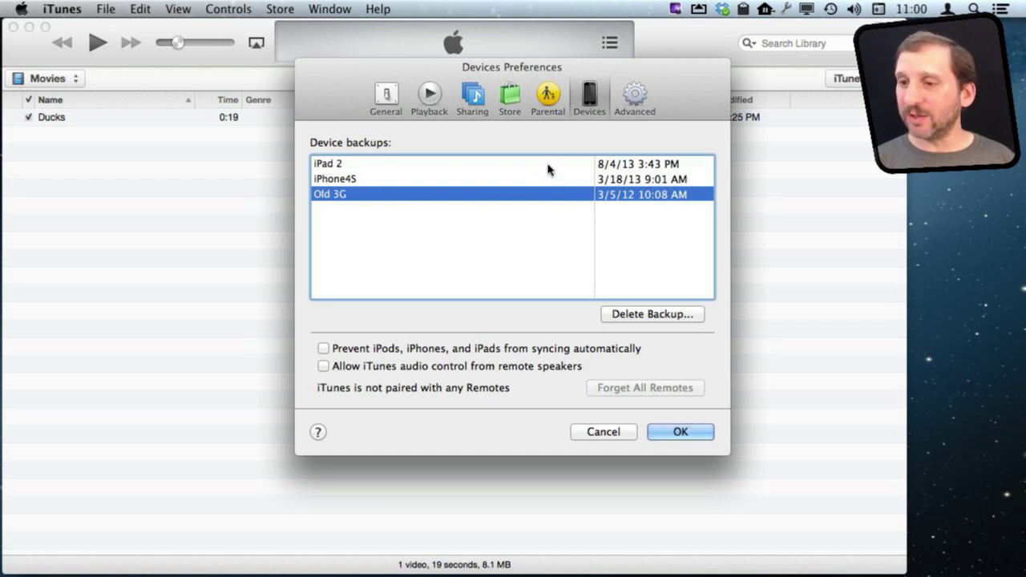
left_click(548, 169)
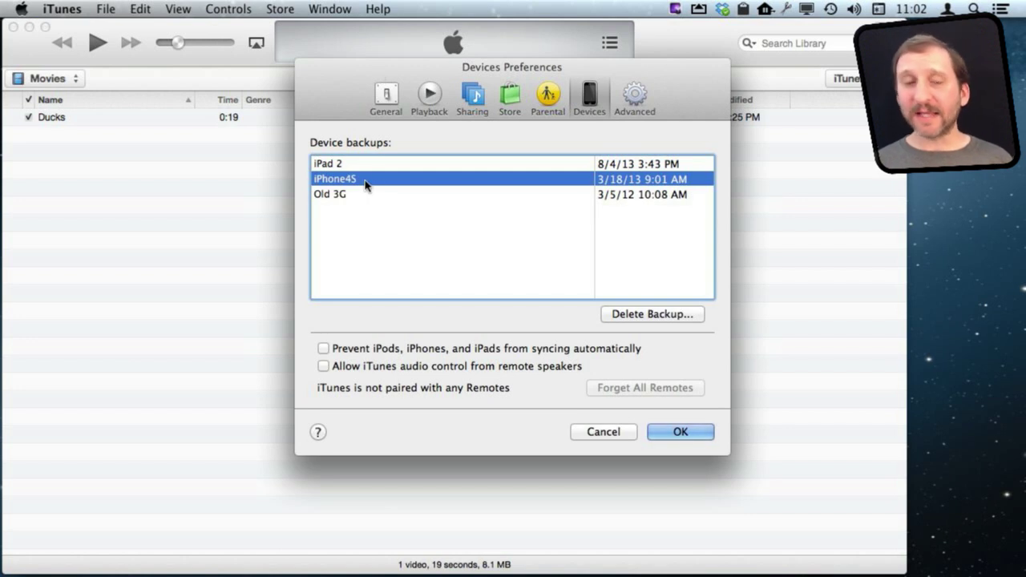
Step: Show the Old 3G backup in Finder and browse the MobileSync Backup column view
left_click(335, 200)
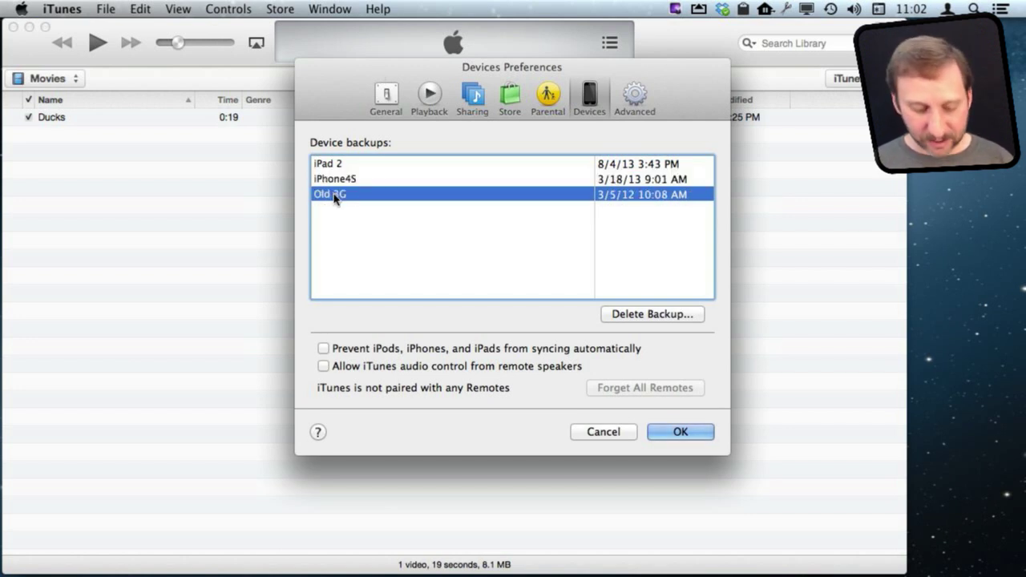
right_click(335, 198)
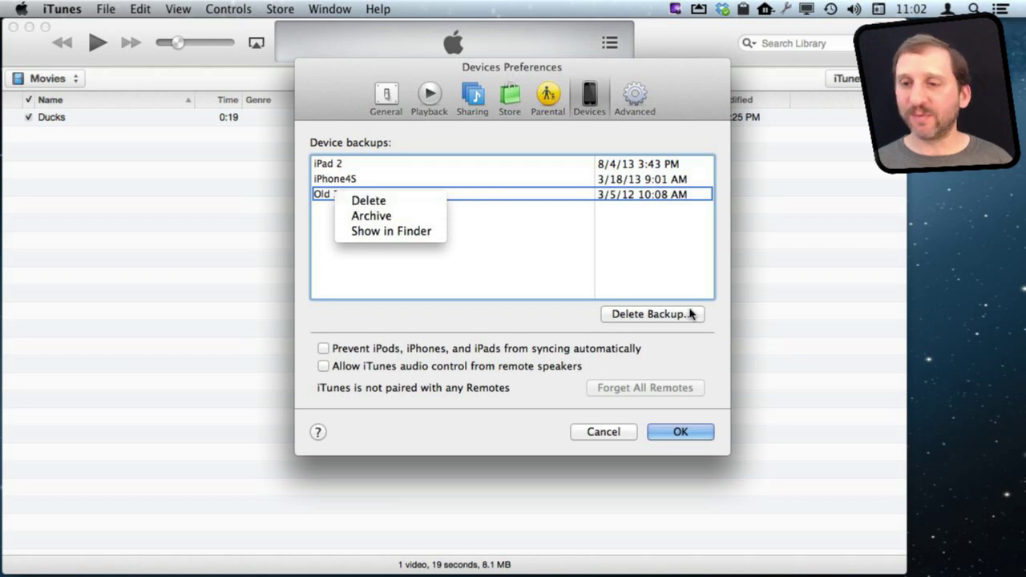
left_click(381, 233)
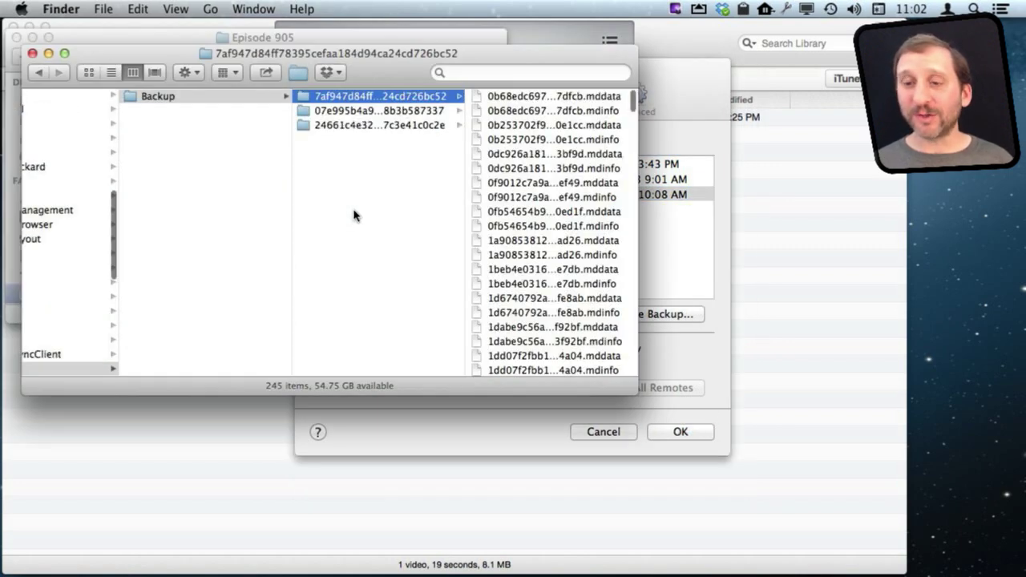
scroll(170, 169, "left", 2)
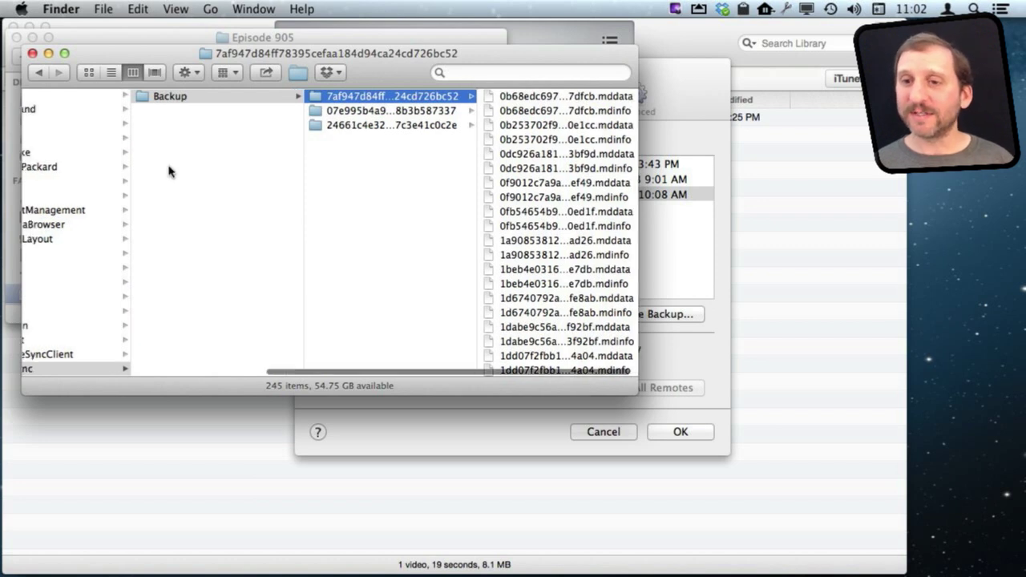
scroll(170, 169, "left", 10)
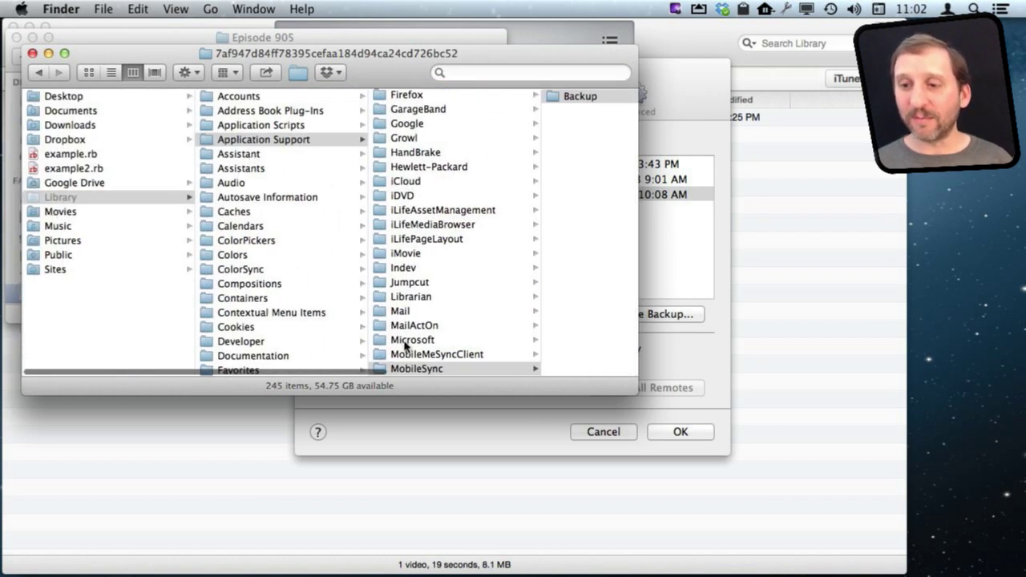
scroll(586, 113, "right", 10)
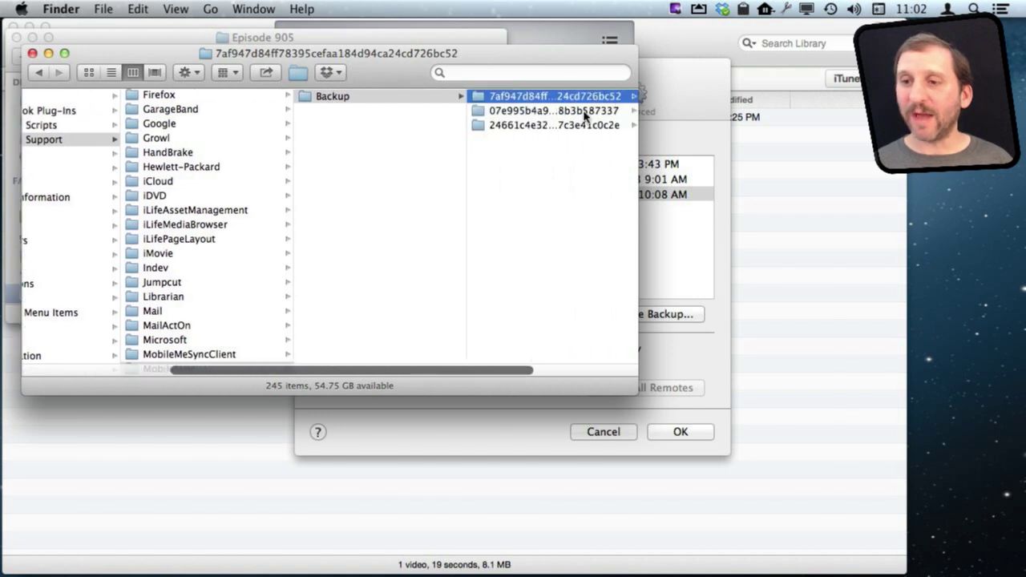
scroll(586, 112, "right", 3)
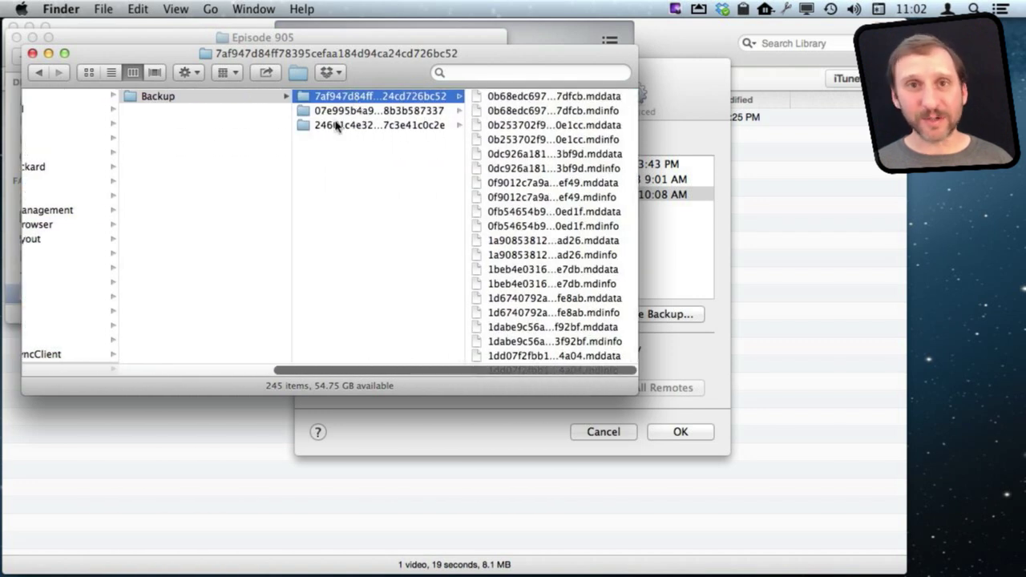
Step: Reselect Old 3G in iTunes, glance at the Finder backup folder, and return to iTunes
left_click(666, 107)
left_click(599, 200)
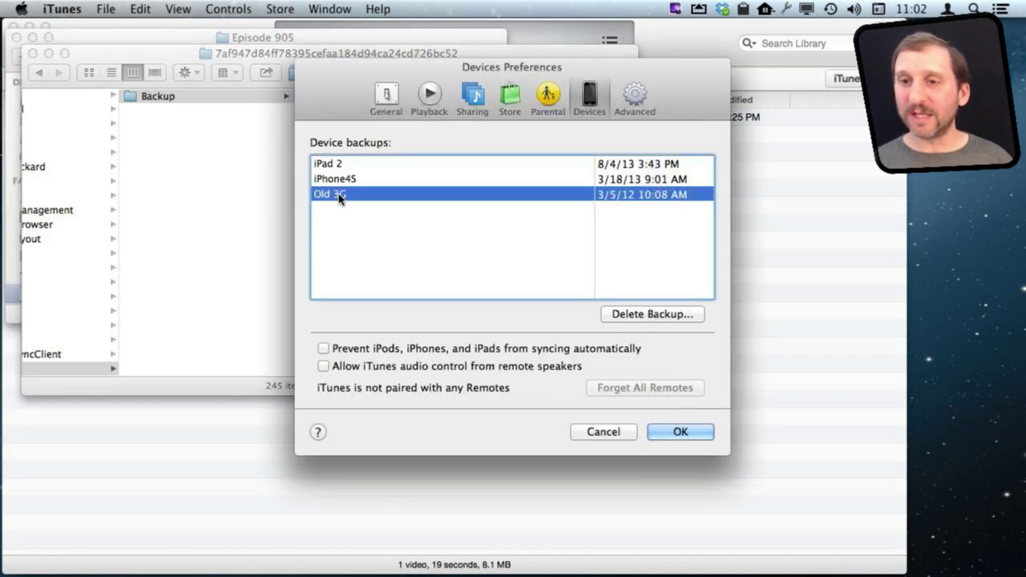
left_click(171, 61)
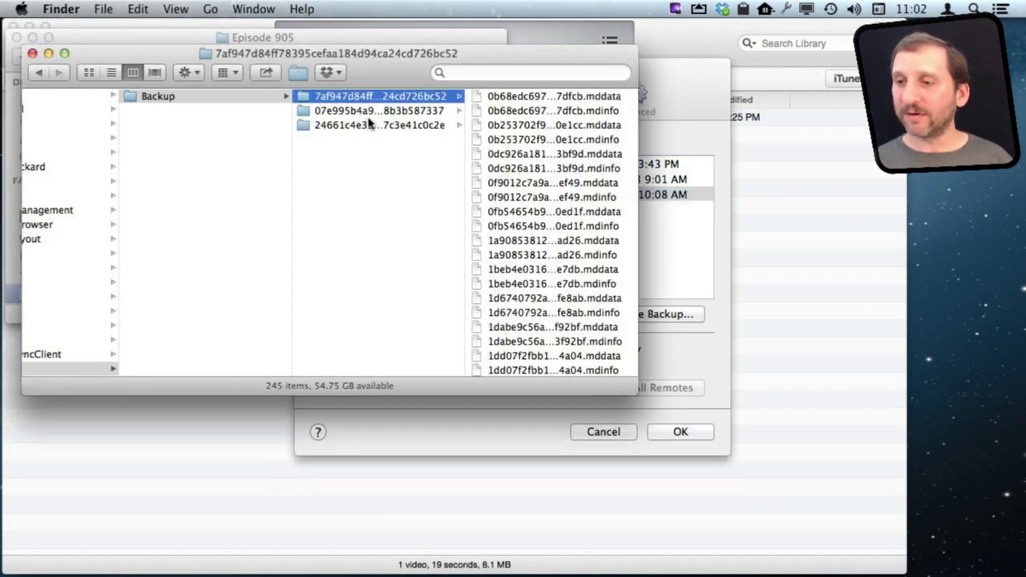
left_click(675, 103)
Step: Reveal the iPhone4S backup folder in Finder, check its 4.73 GB size, then return to iTunes
left_click(354, 179)
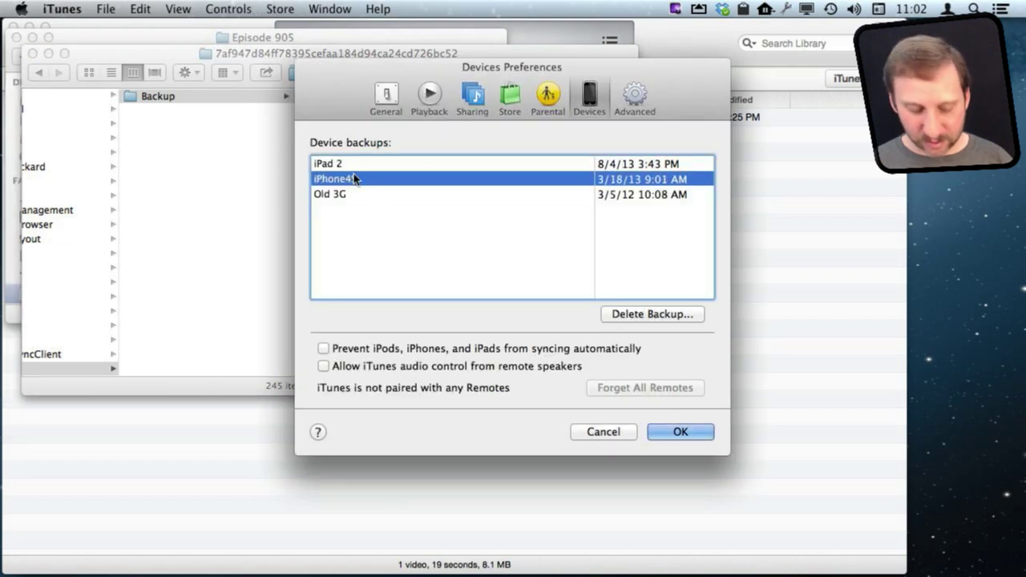
right_click(347, 181)
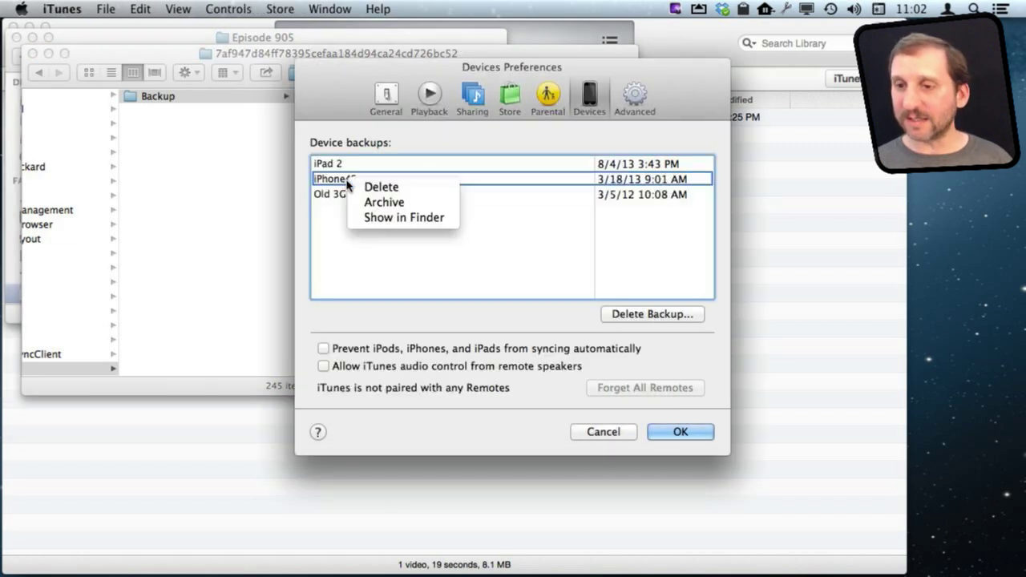
left_click(382, 218)
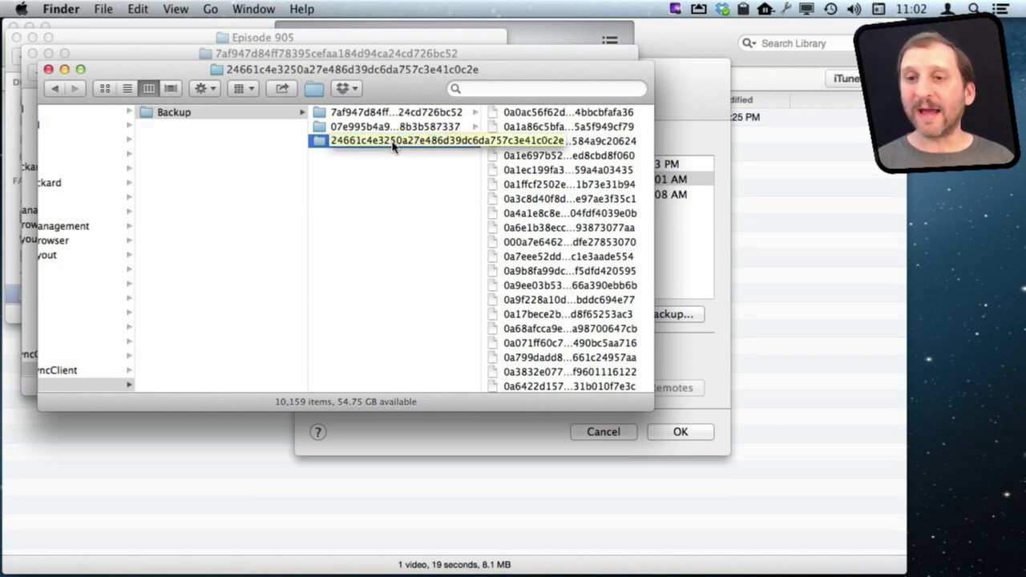
key("super+i")
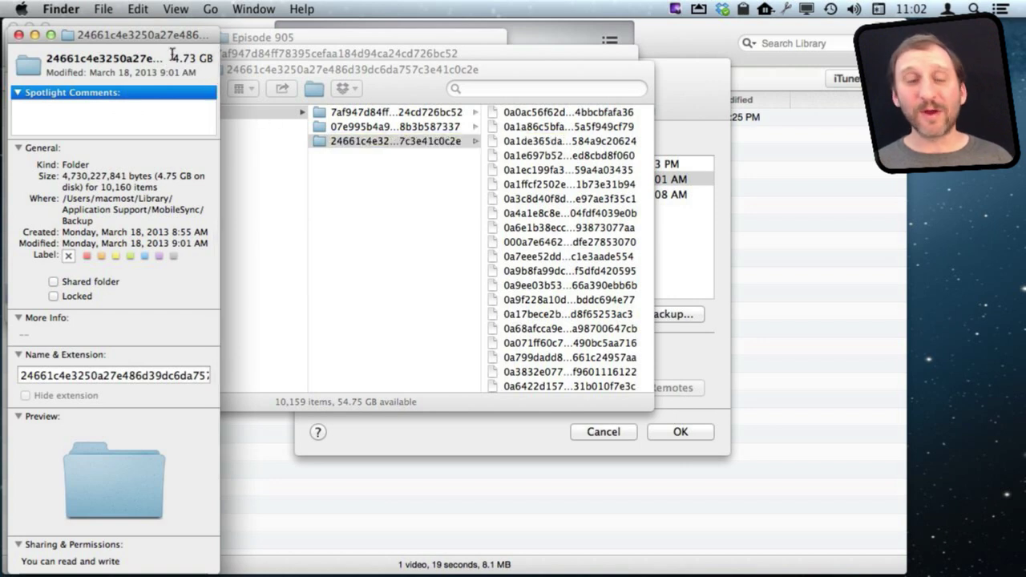
left_click(18, 35)
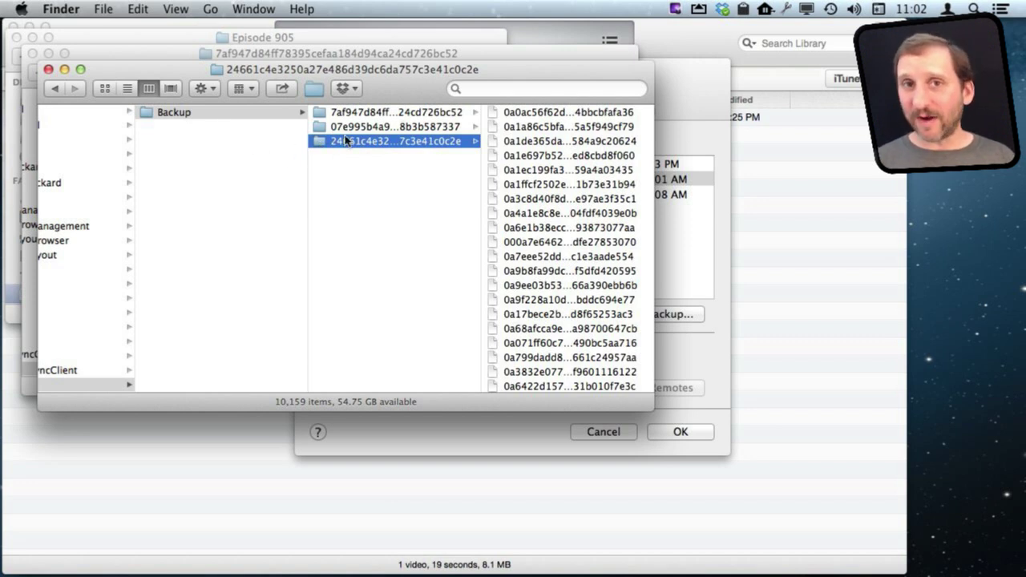
left_click(691, 110)
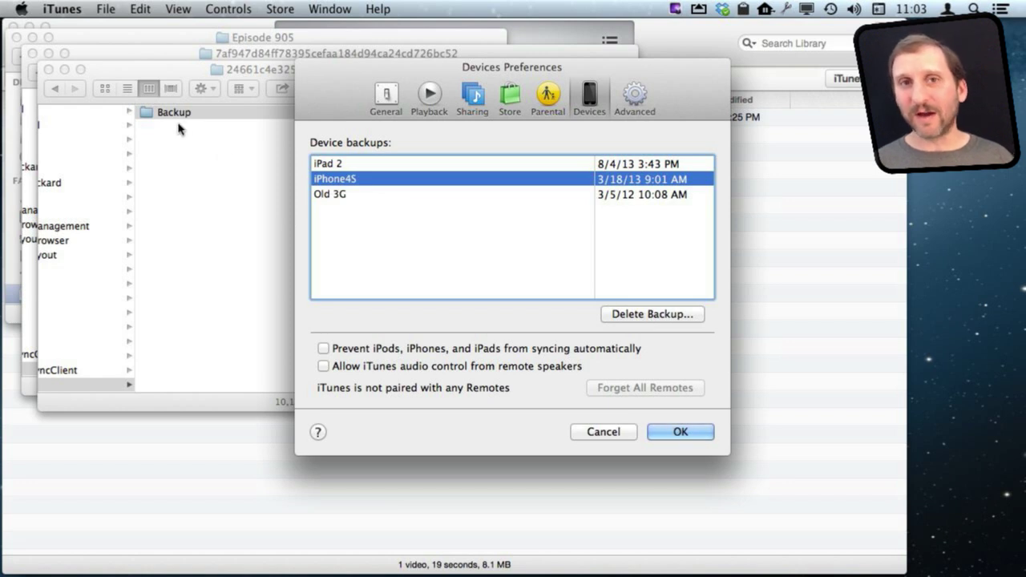
Step: Archive the Old 3G backup so it's labelled 'Old 3G - Aug 6, 2013 11:03 AM'
left_click(340, 194)
right_click(339, 194)
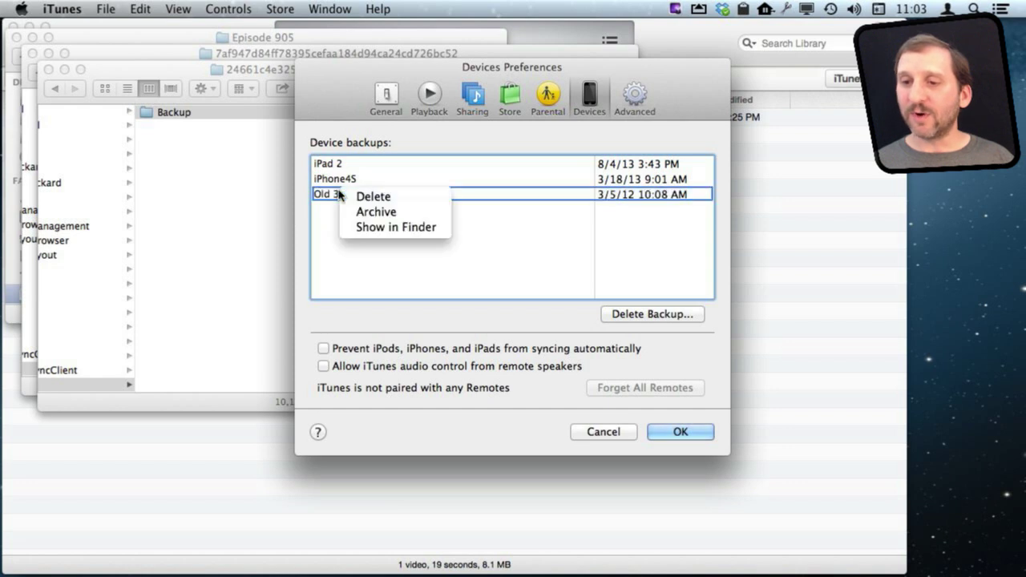
left_click(375, 211)
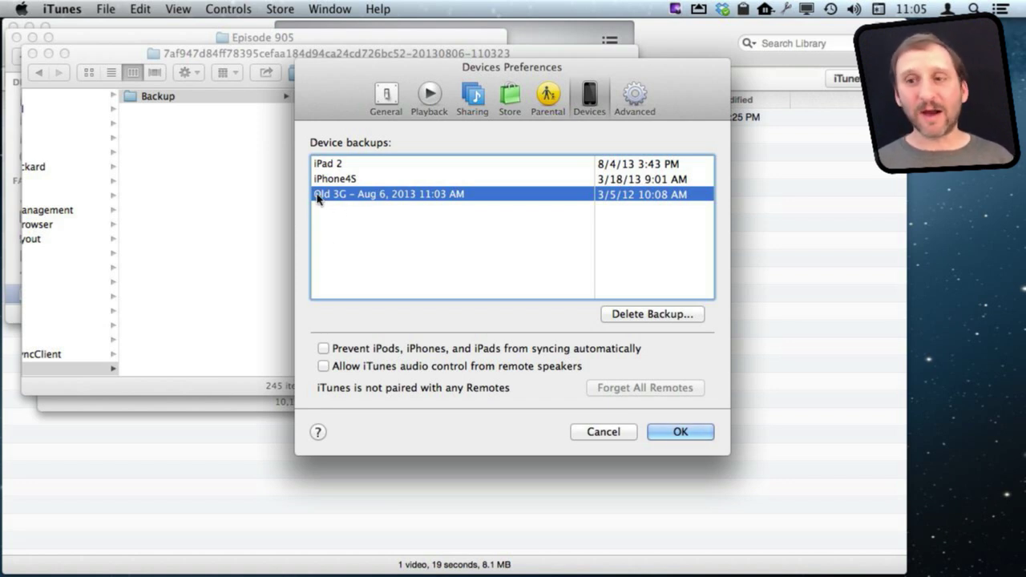
right_click(400, 197)
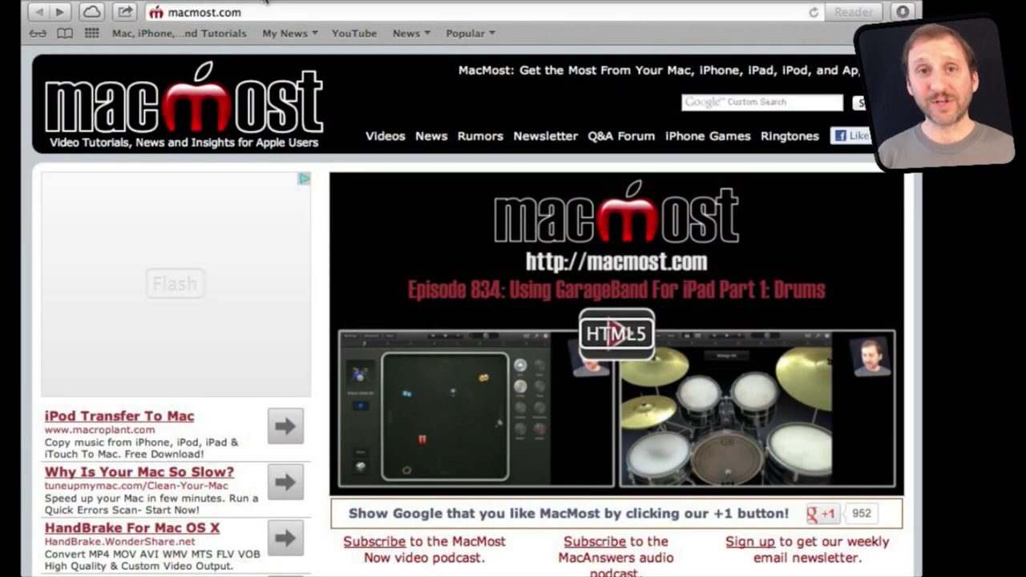
Step: Open the 'MacMost Now 833: 18 Google Search Tricks' article from the macmost.com home page
scroll(440, 325, "down", 10)
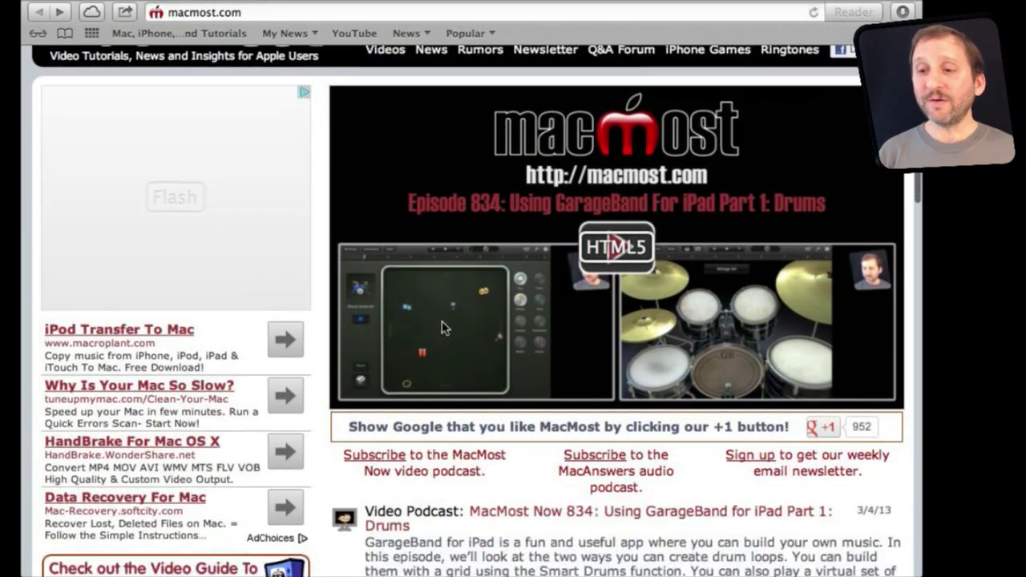
left_click(519, 217)
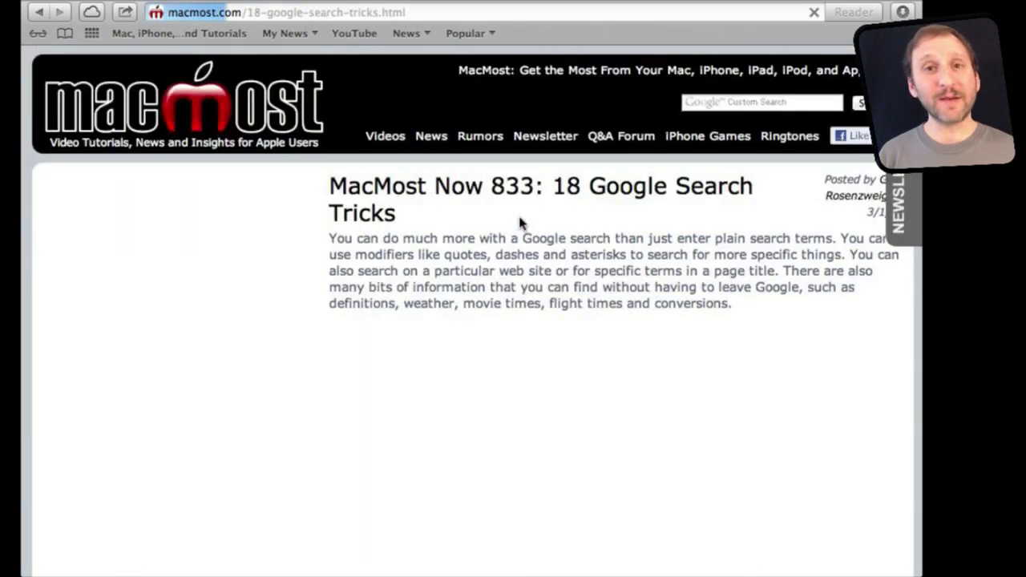
scroll(513, 316, "down", 6)
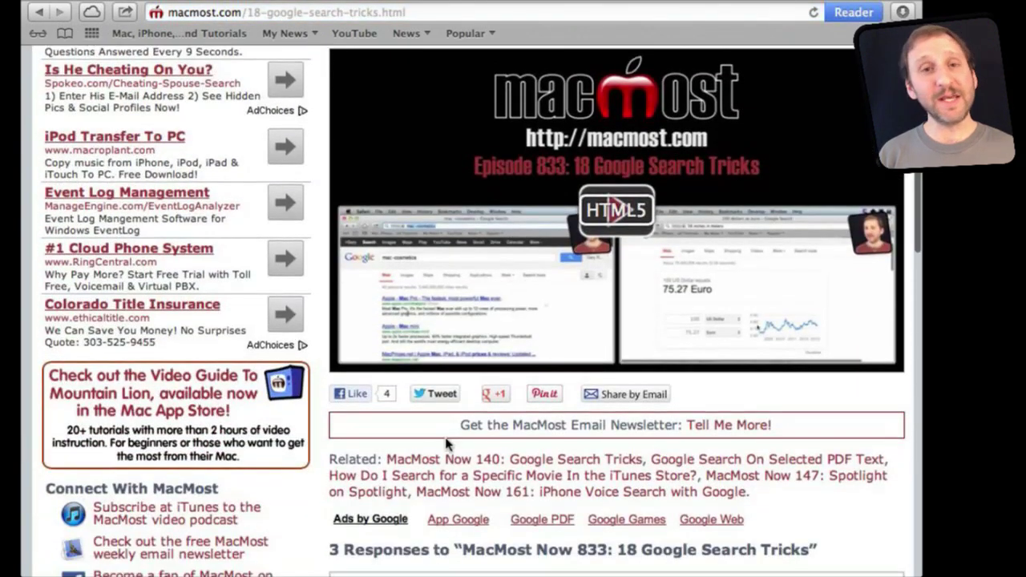